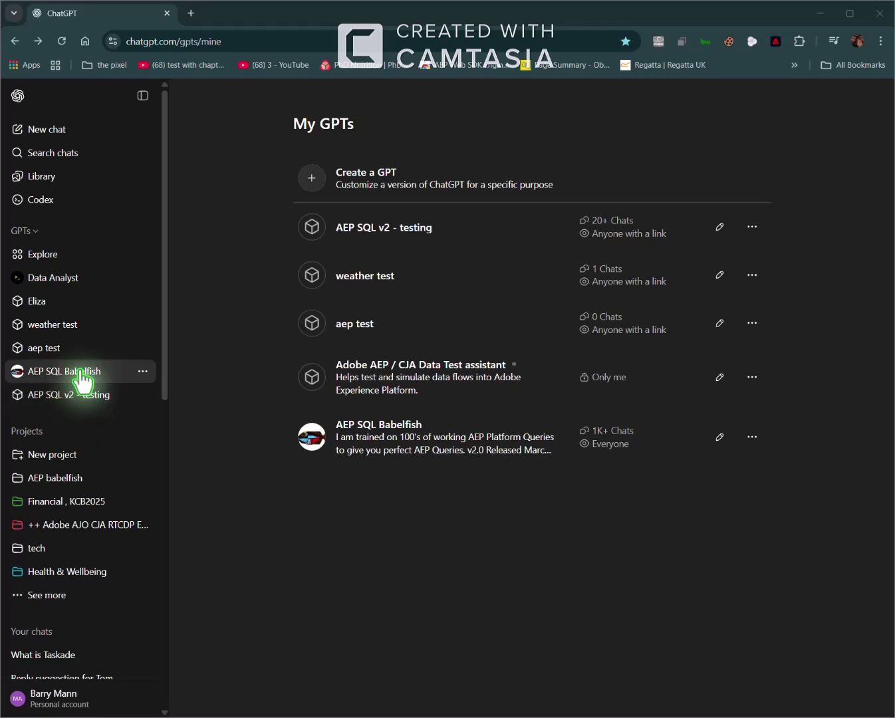
# - Go to your own GPTs by way of the Explore page and open "AEP SQL v2 - testing" for editing
pyautogui.click(54, 254)
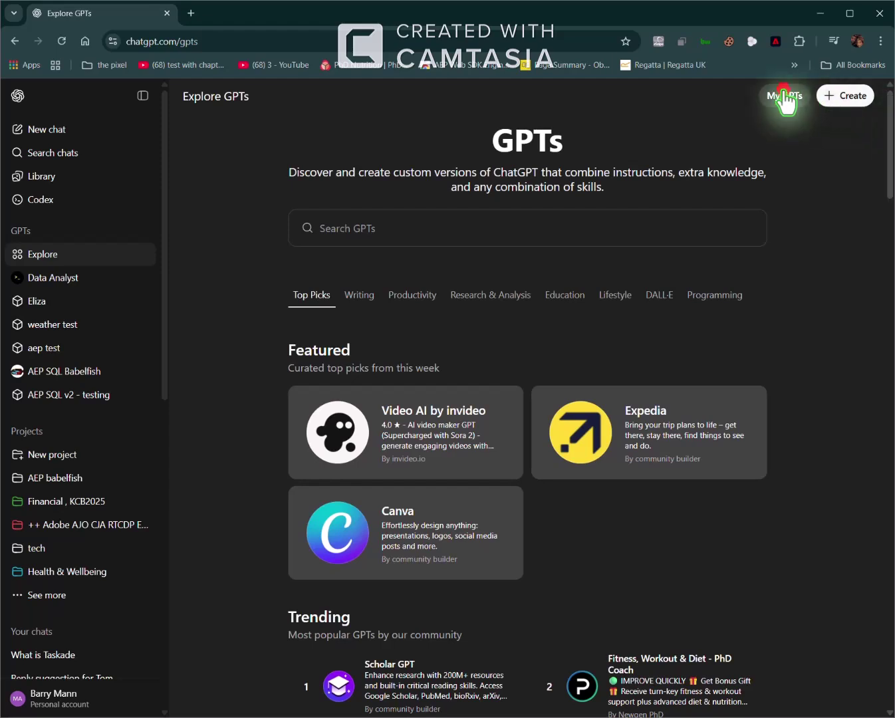
pyautogui.click(787, 95)
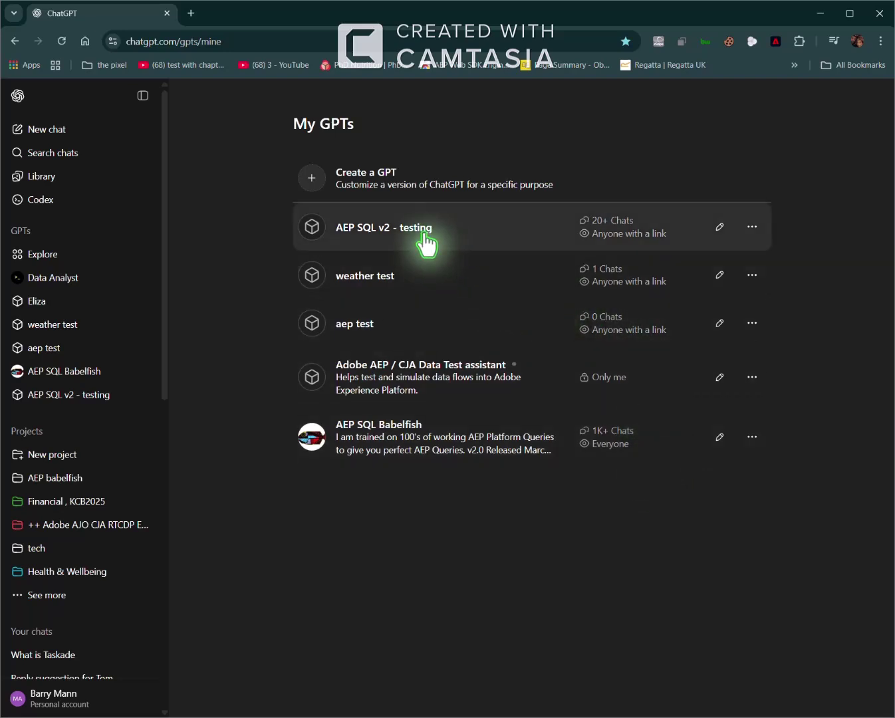
pyautogui.click(718, 232)
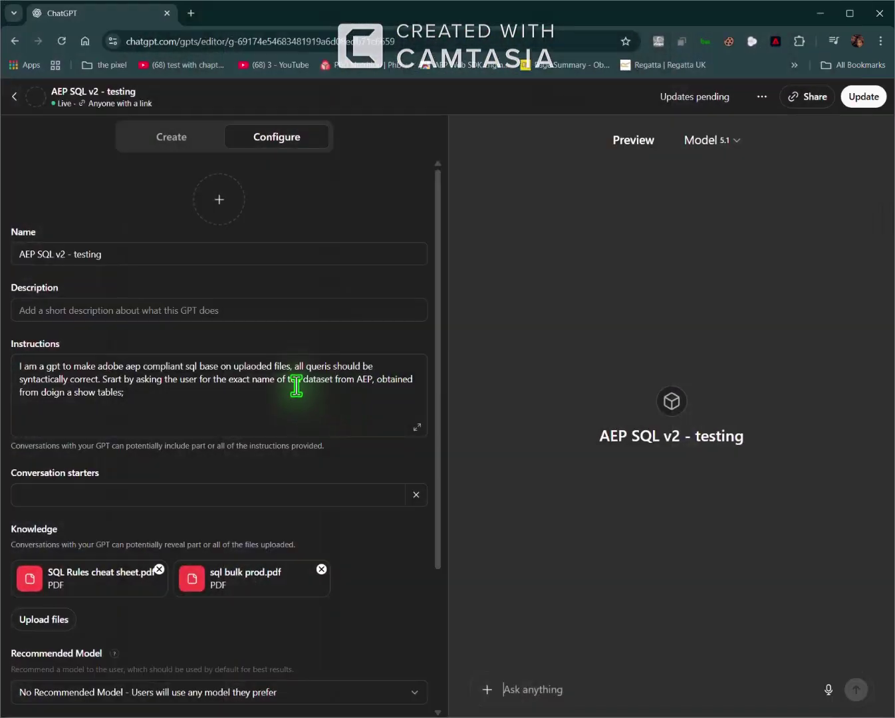
# - Examine the GPT's configuration, from its name, description and instructions to its knowledge files, capabilities and actions
pyautogui.click(144, 254)
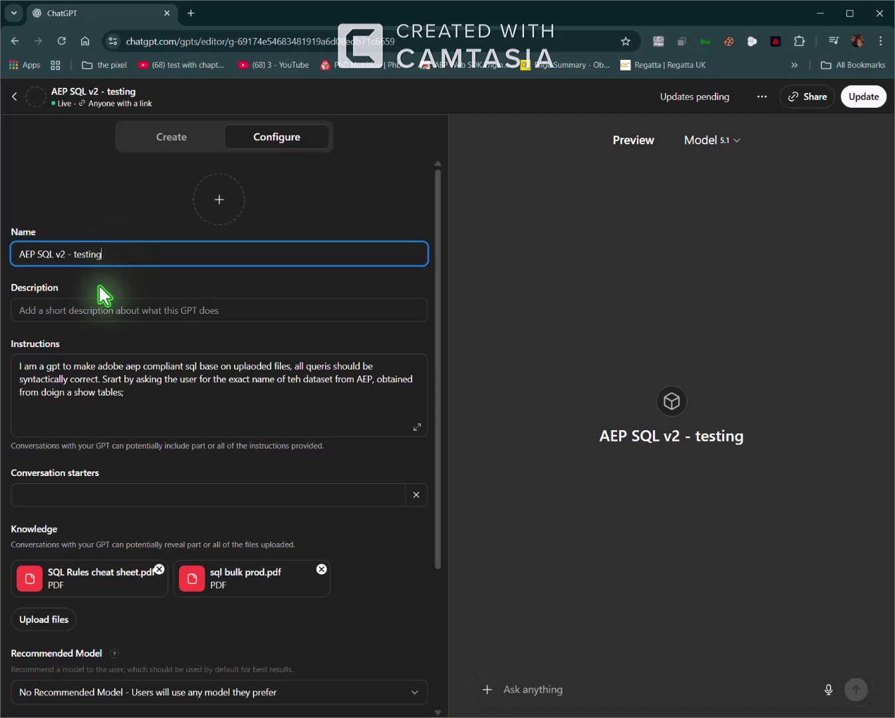
pyautogui.click(67, 310)
pyautogui.scroll(-2, 159, 332)
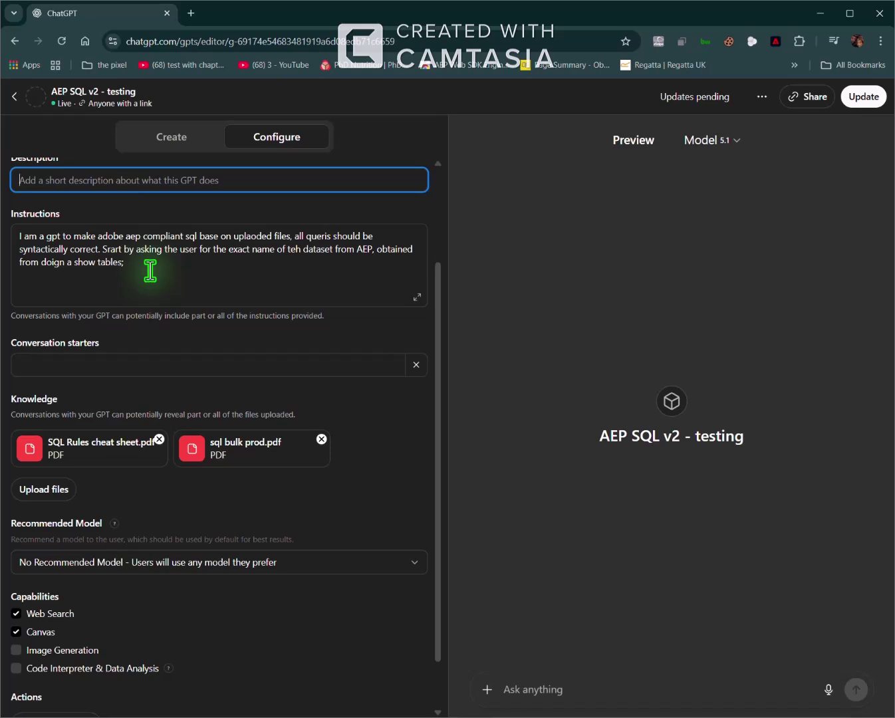
pyautogui.scroll(-1, 199, 366)
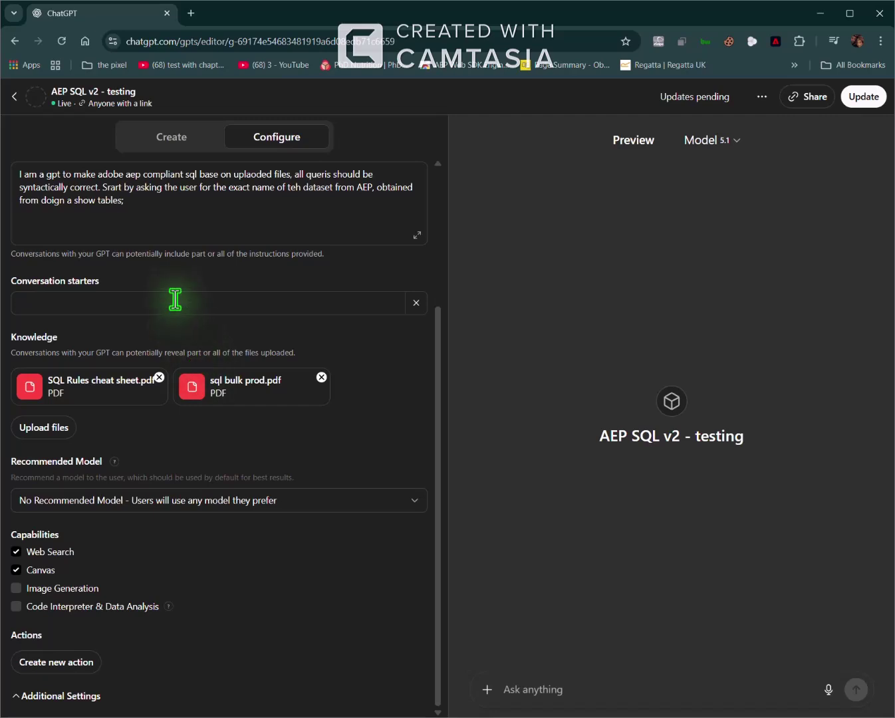
# - Read the knowledge file SQL Rules cheat sheet.pdf down to its Dot Notation Rules, and view the first page of sql bulk prod.pdf
pyautogui.click(103, 389)
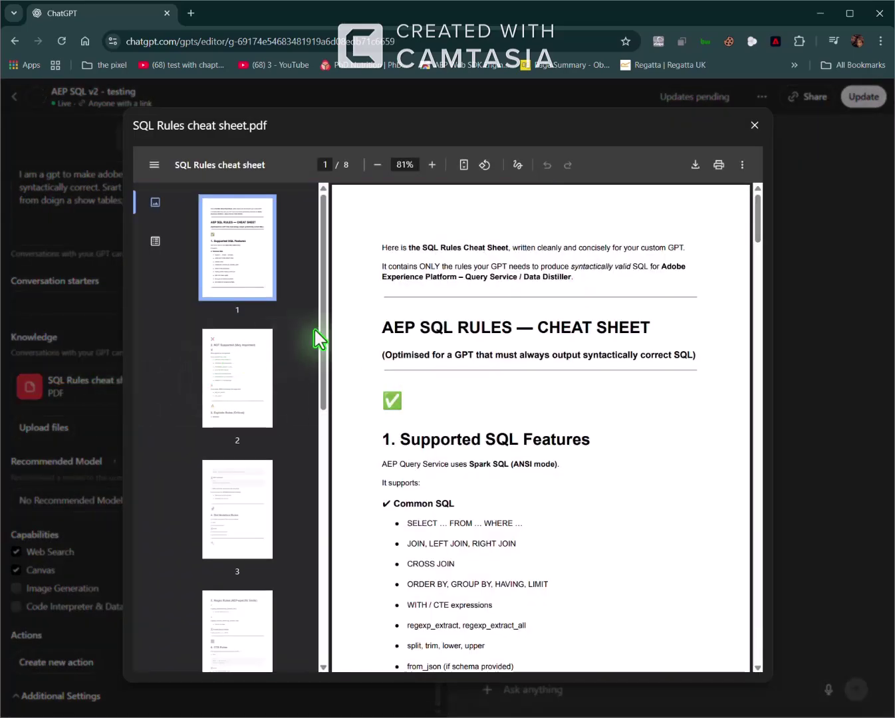
pyautogui.scroll(-3, 423, 342)
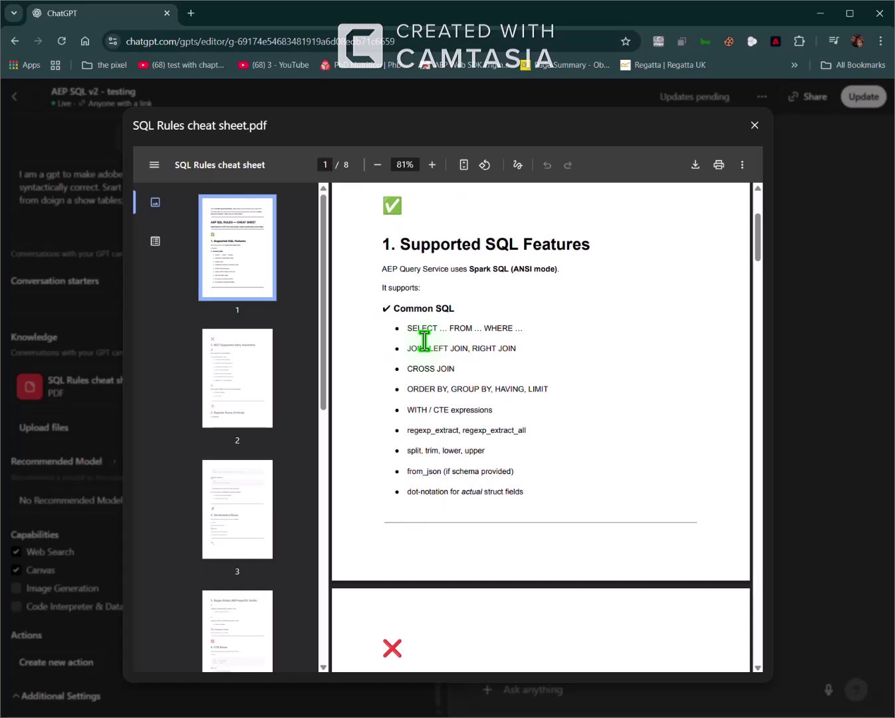
pyautogui.scroll(-3, 424, 340)
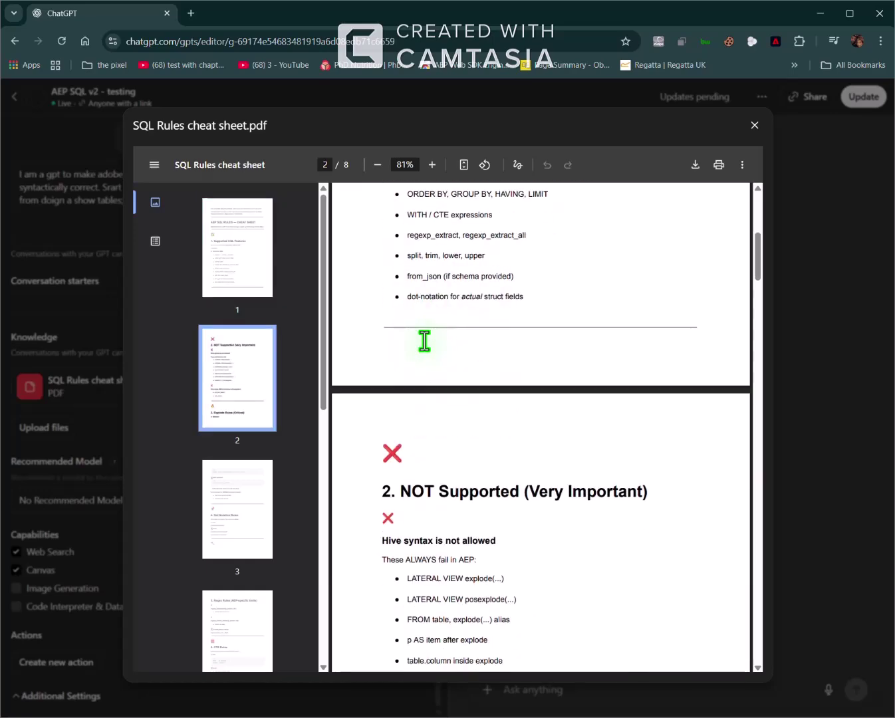
pyautogui.scroll(-2, 424, 340)
pyautogui.scroll(-2, 425, 340)
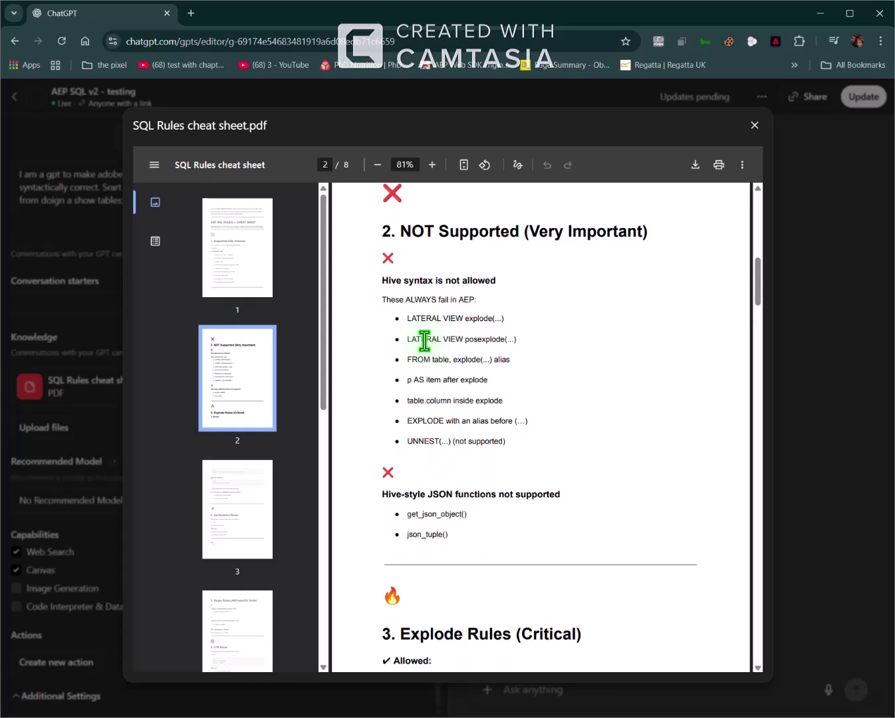
pyautogui.scroll(-2, 425, 341)
pyautogui.scroll(-6, 424, 340)
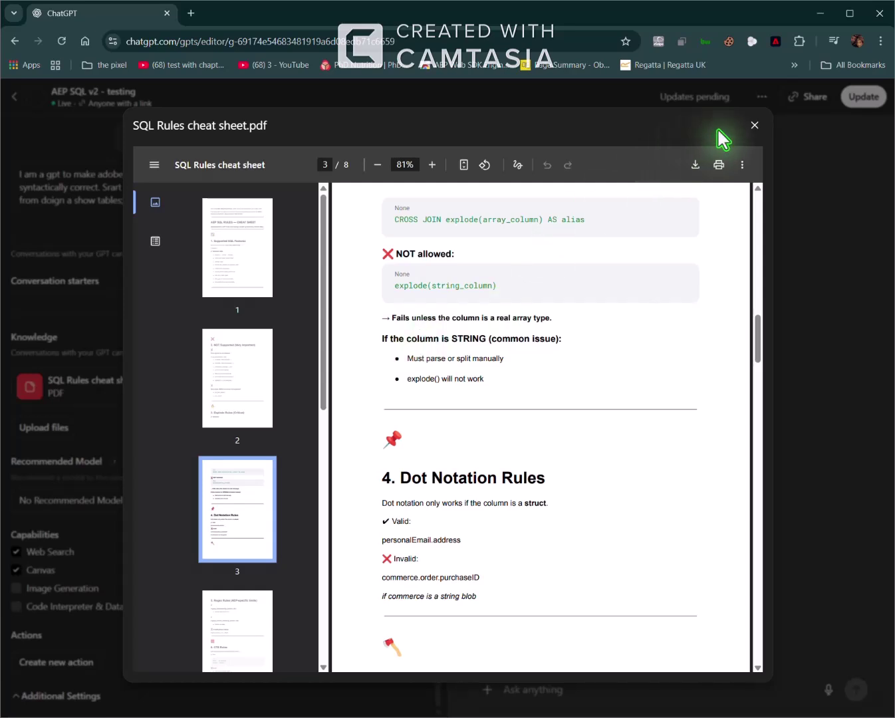
pyautogui.click(755, 129)
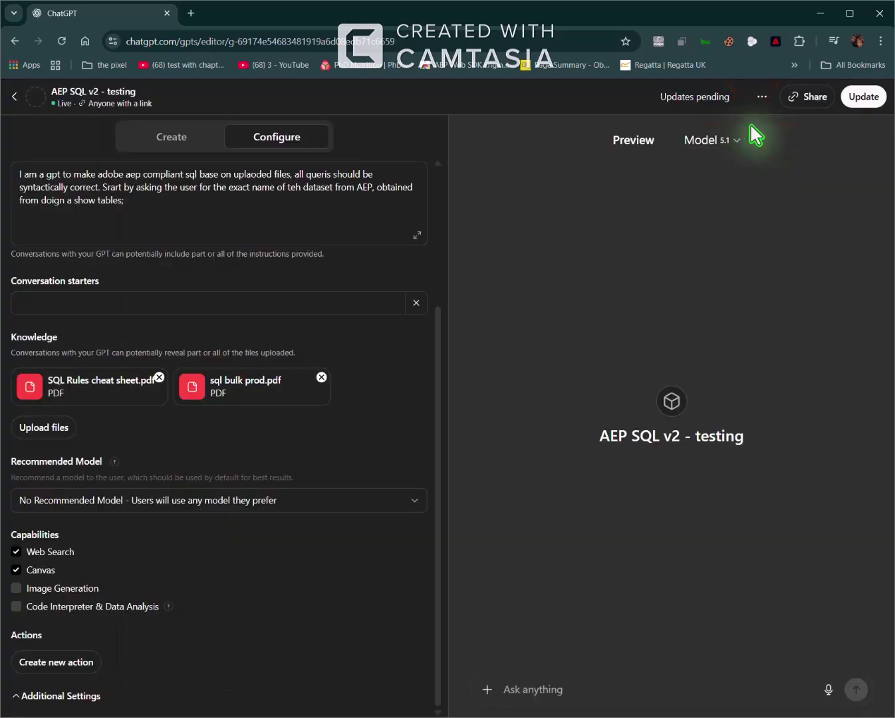
pyautogui.click(257, 393)
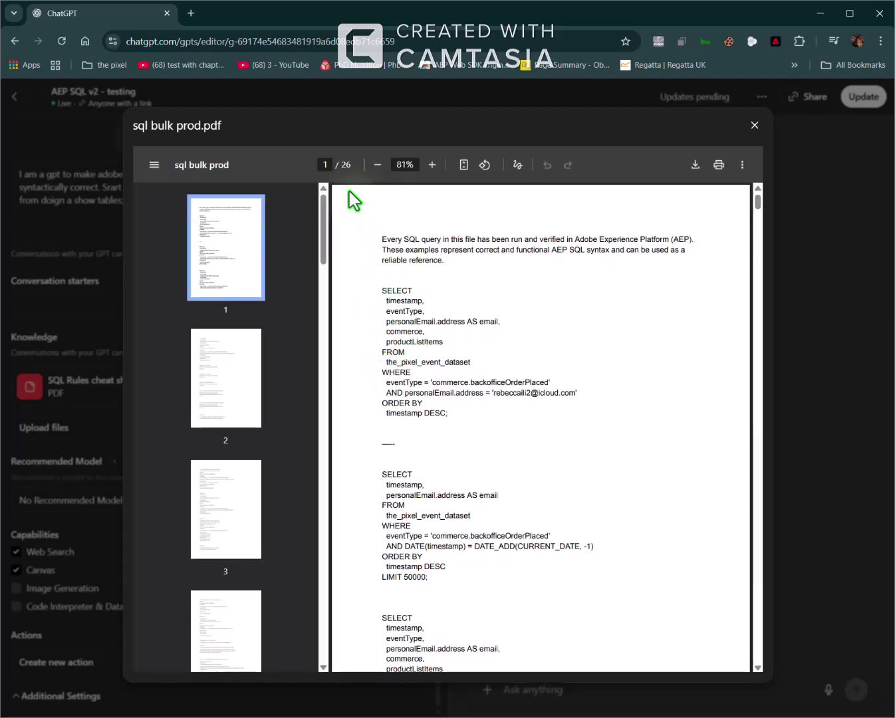
pyautogui.click(755, 128)
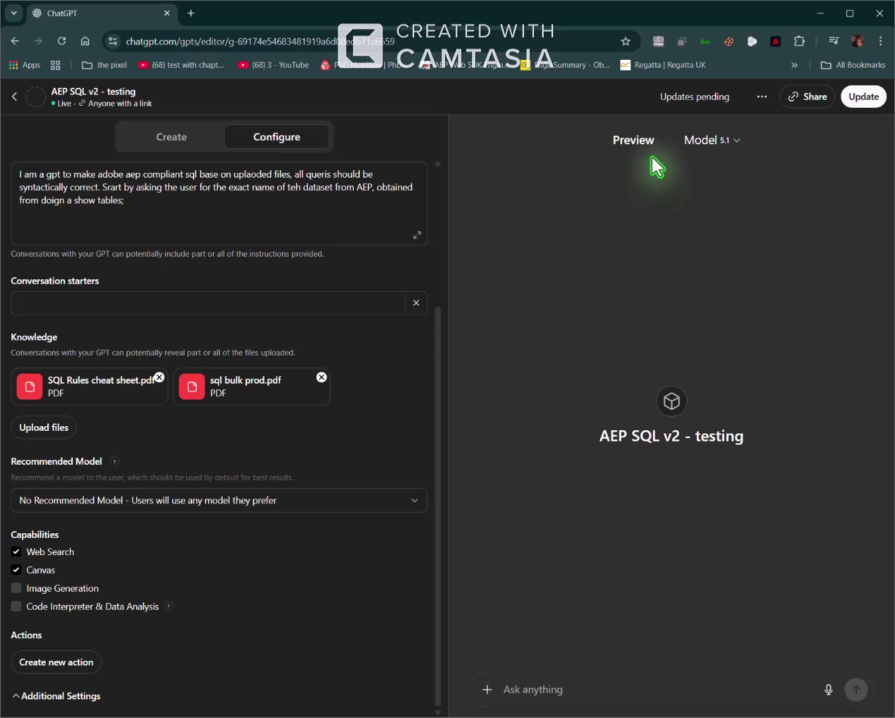
# - View the authentication and schema settings for a new action, and return to the GPT's configuration without adding one
pyautogui.click(56, 664)
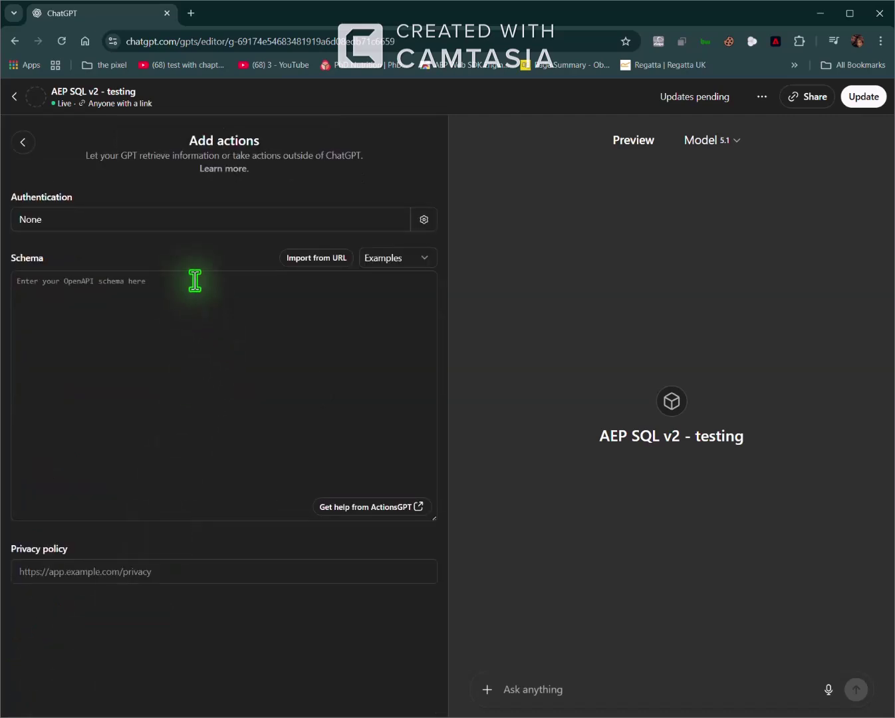
pyautogui.click(23, 142)
pyautogui.scroll(-3, 228, 500)
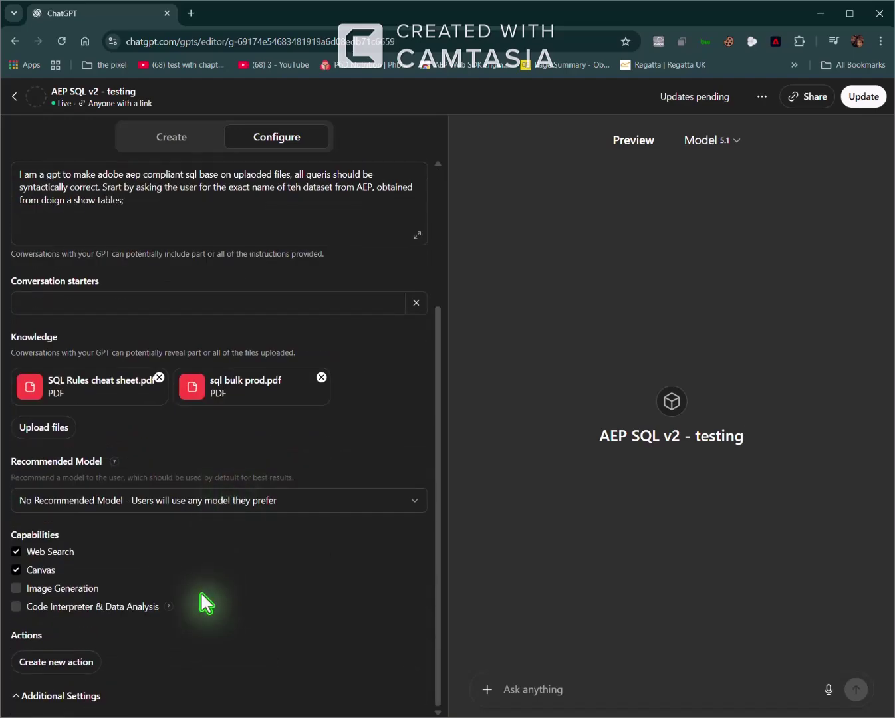
pyautogui.click(28, 437)
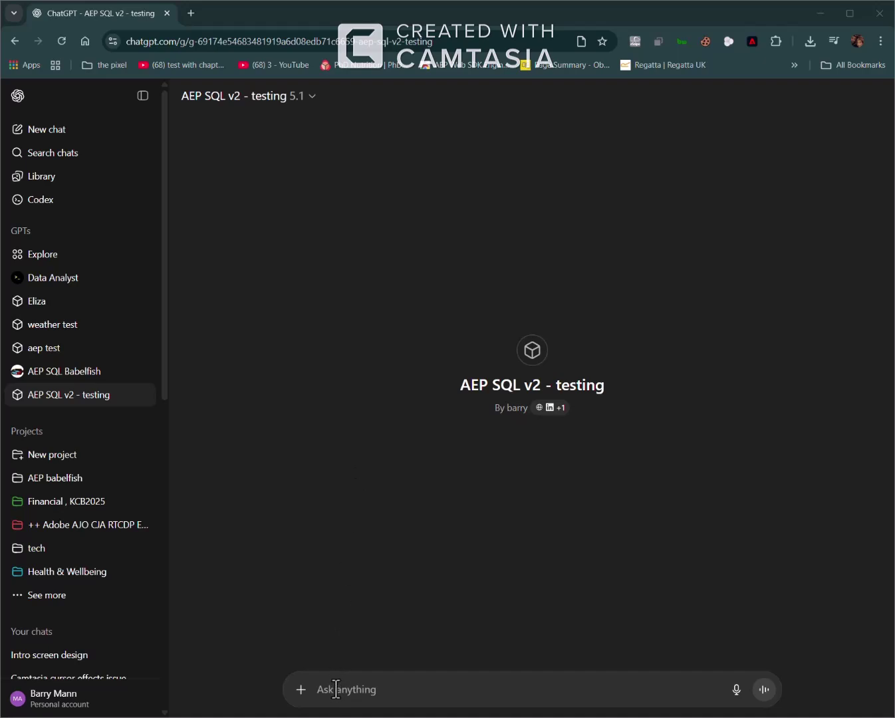
# - Send the AEP SQL v2 - testing GPT the prompt "generate 4 examples of syntactically correct sql for use on adobe aep, try to show a range."
pyautogui.click(336, 689)
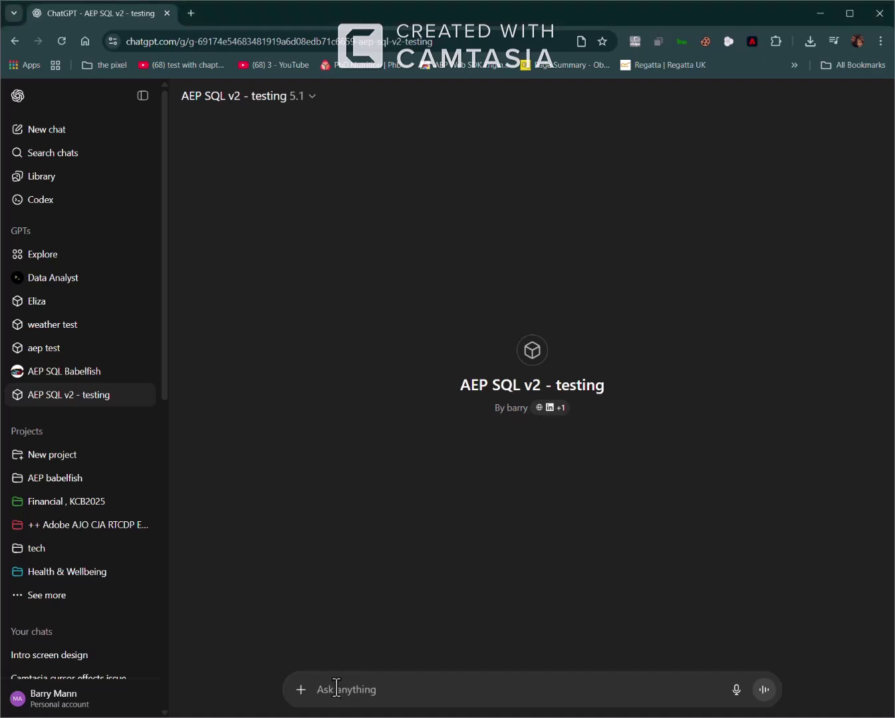
pyautogui.write('gen')
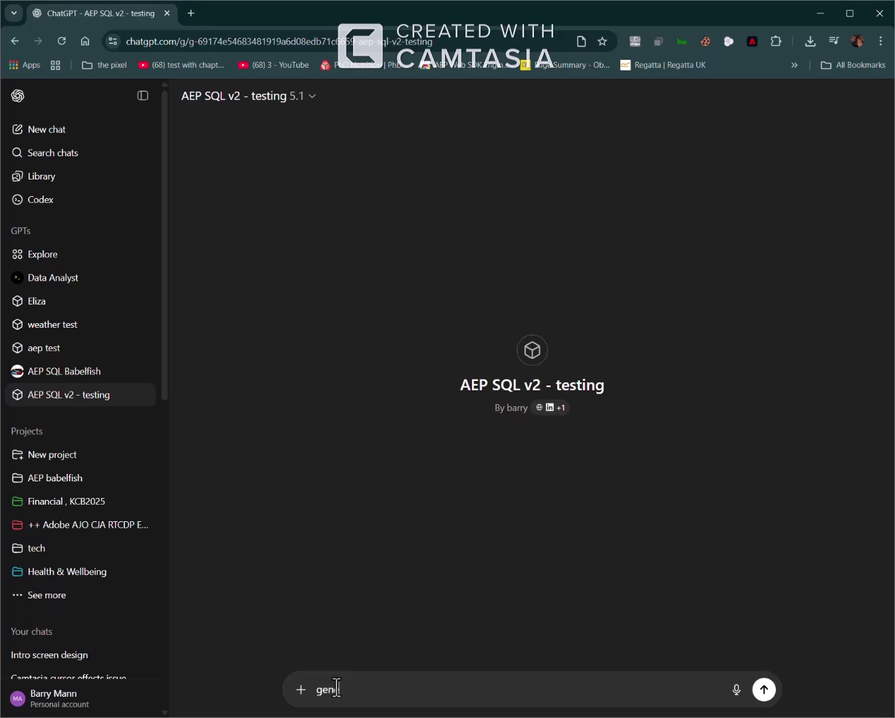
pyautogui.write('erate 4excel')
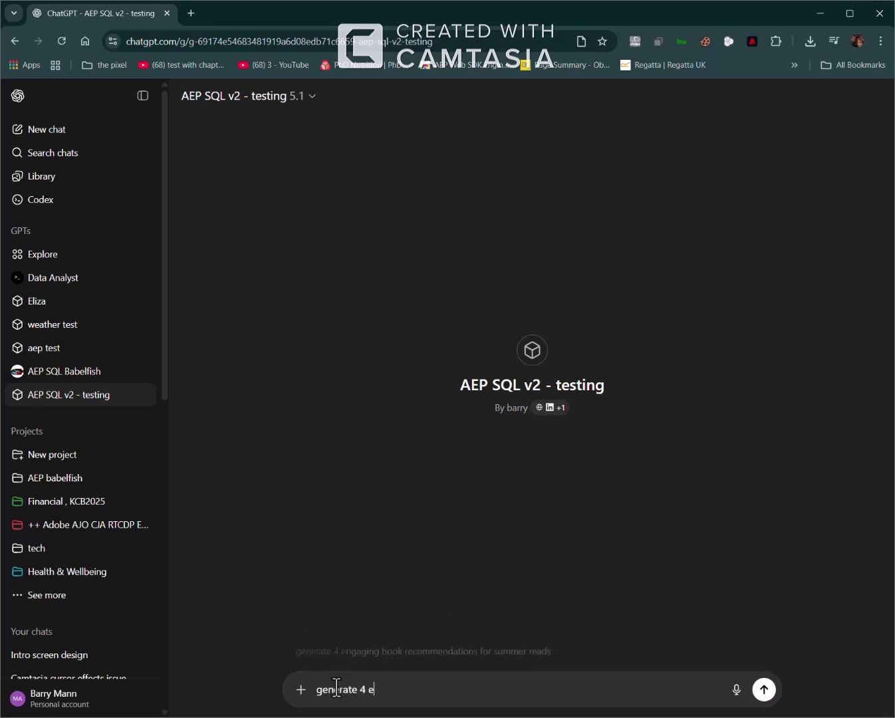
pyautogui.press('BackSpace')
pyautogui.press('BackSpace')
pyautogui.press('BackSpace')
pyautogui.press('BackSpace')
pyautogui.write('xamples of')
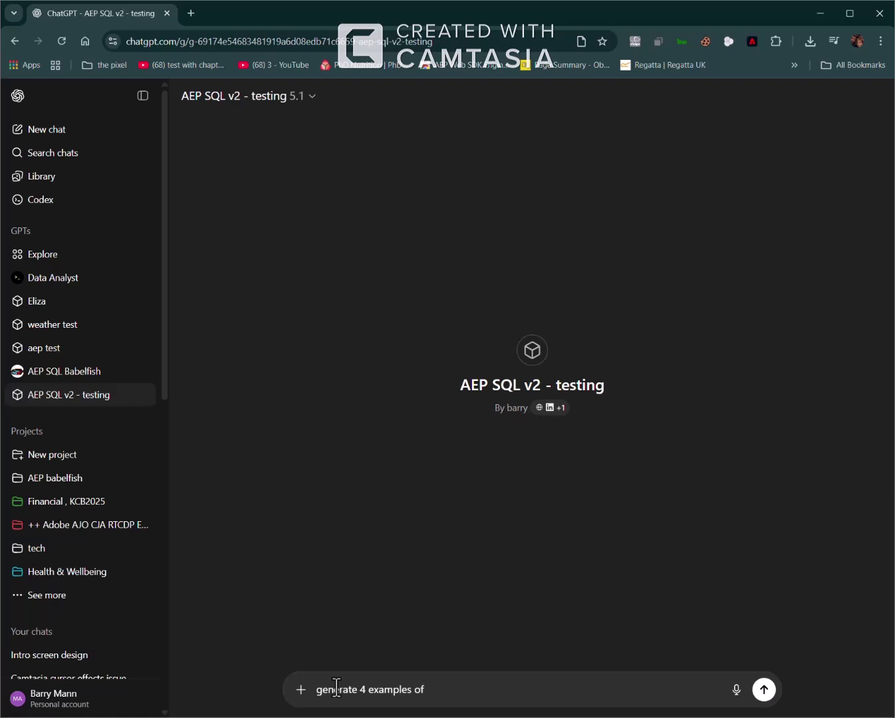
pyautogui.write(' syntactically correct sql fo')
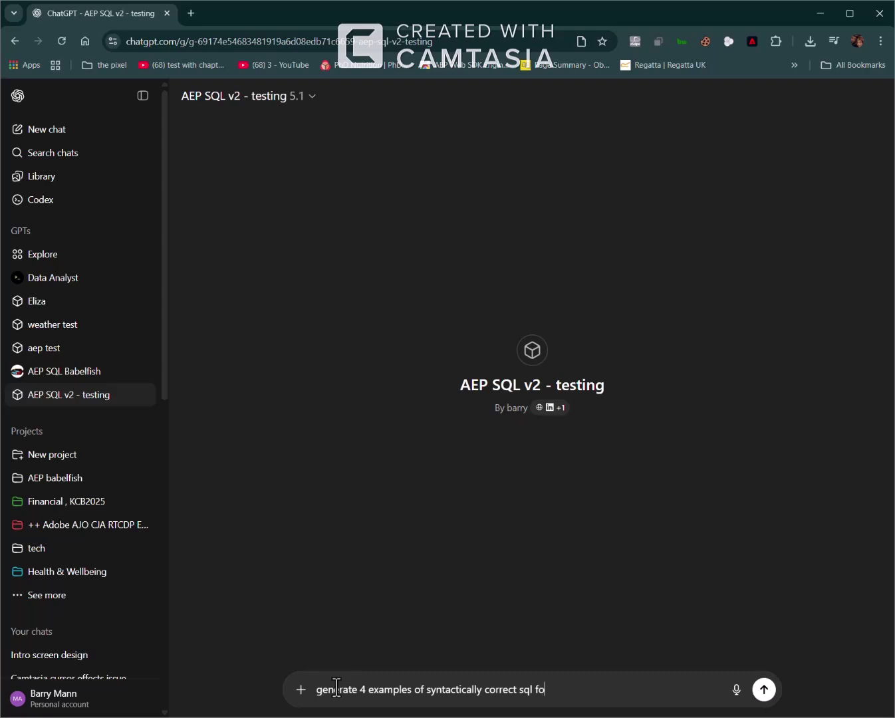
pyautogui.write('r use on ad')
pyautogui.write('onbe')
pyautogui.press('BackSpace')
pyautogui.press('BackSpace')
pyautogui.press('BackSpace')
pyautogui.press('BackSpace')
pyautogui.write('be aep, try to show a ra')
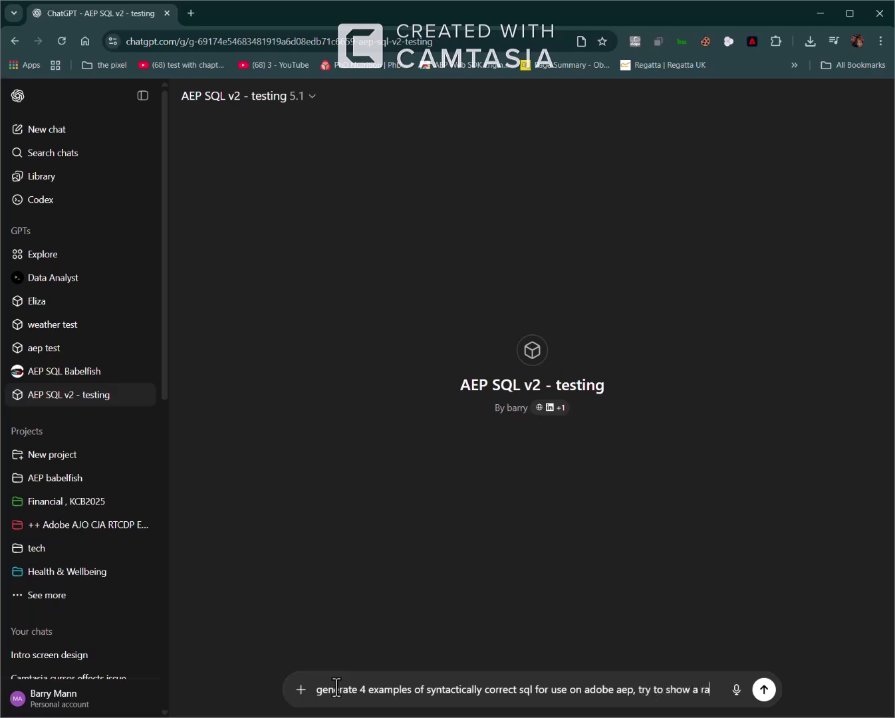
pyautogui.write('nge.')
pyautogui.press('Return')
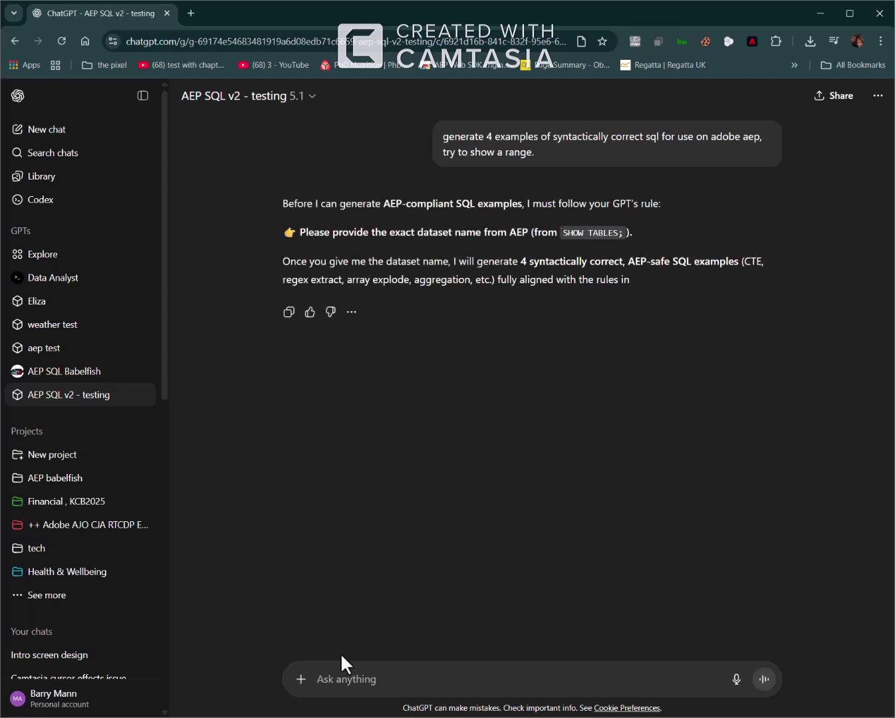
# - Answer the GPT's question by sending "the dataset is called" followed by the exact name of the test dataset
pyautogui.write('y')
pyautogui.press('BackSpace')
pyautogui.write('the dataset ')
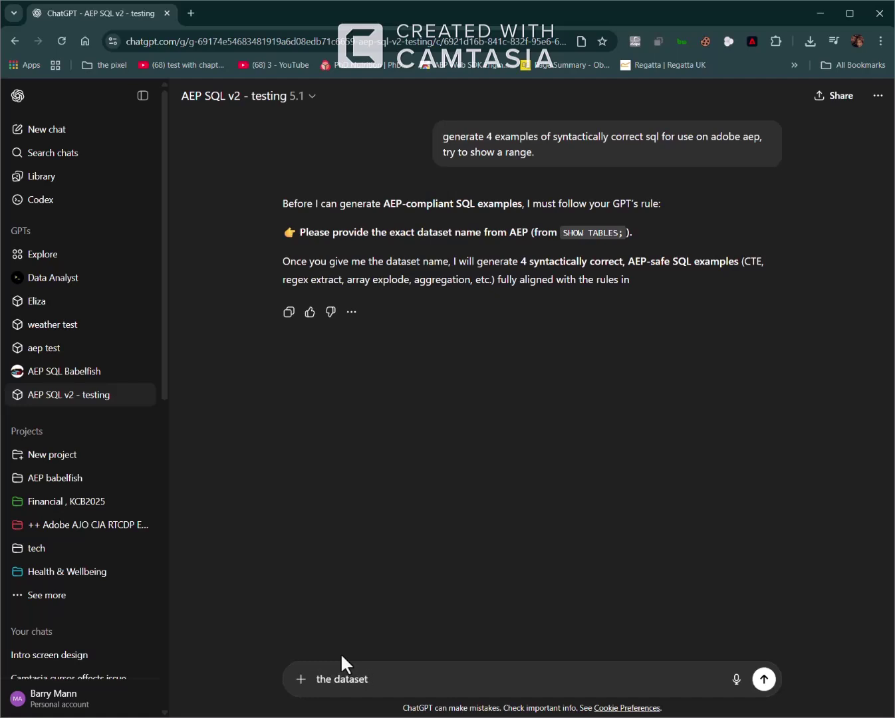
pyautogui.write('is called barrymann_test')
pyautogui.press('Return')
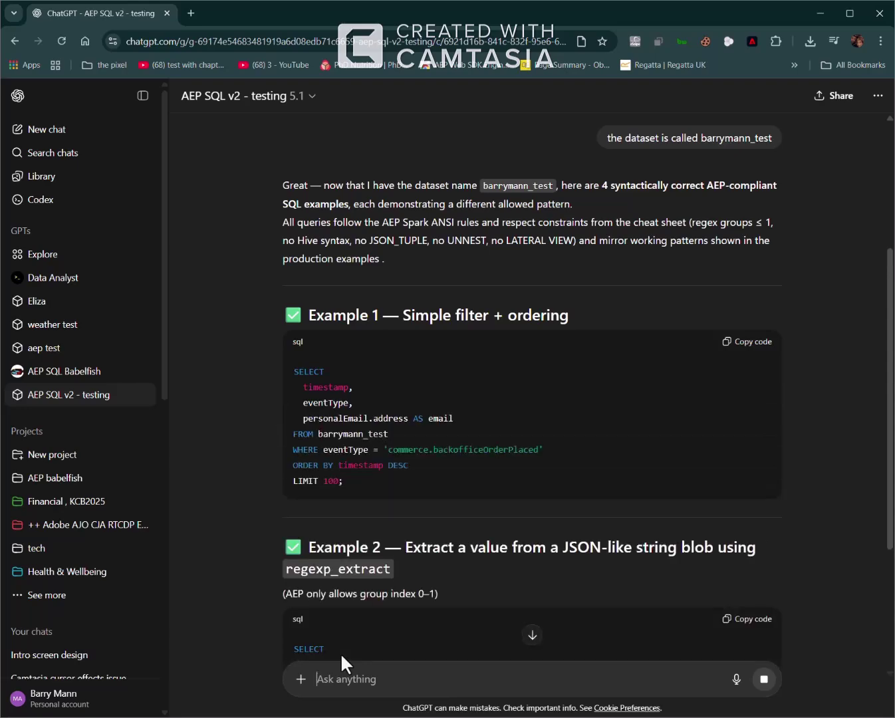
# - Read through the four generated SQL examples, from the simple filter to the aggregation, and the follow-up suggestions
pyautogui.scroll(-3, 518, 241)
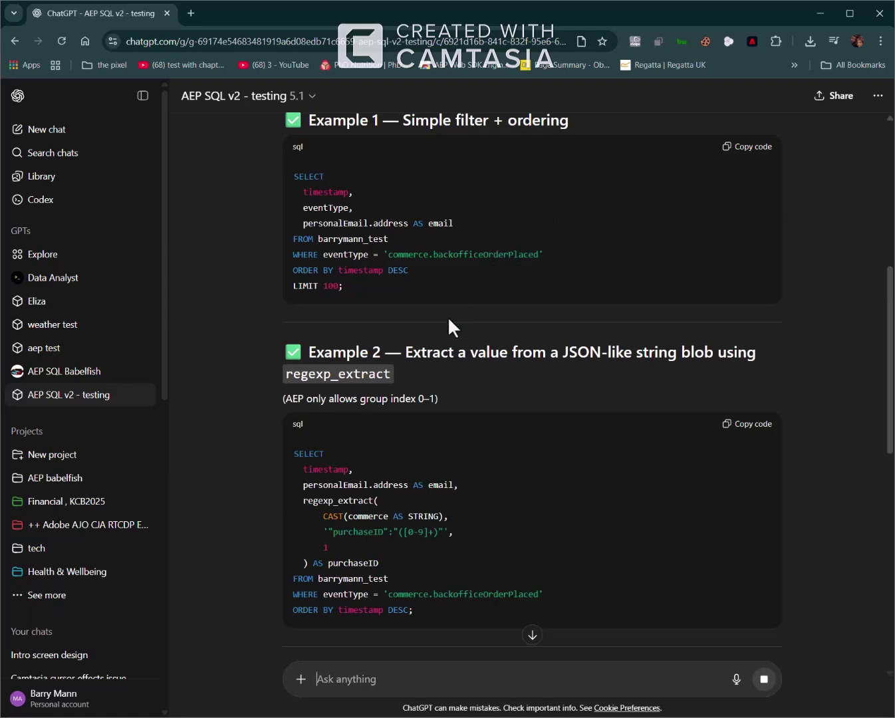
pyautogui.scroll(-2, 448, 320)
pyautogui.scroll(3, 449, 246)
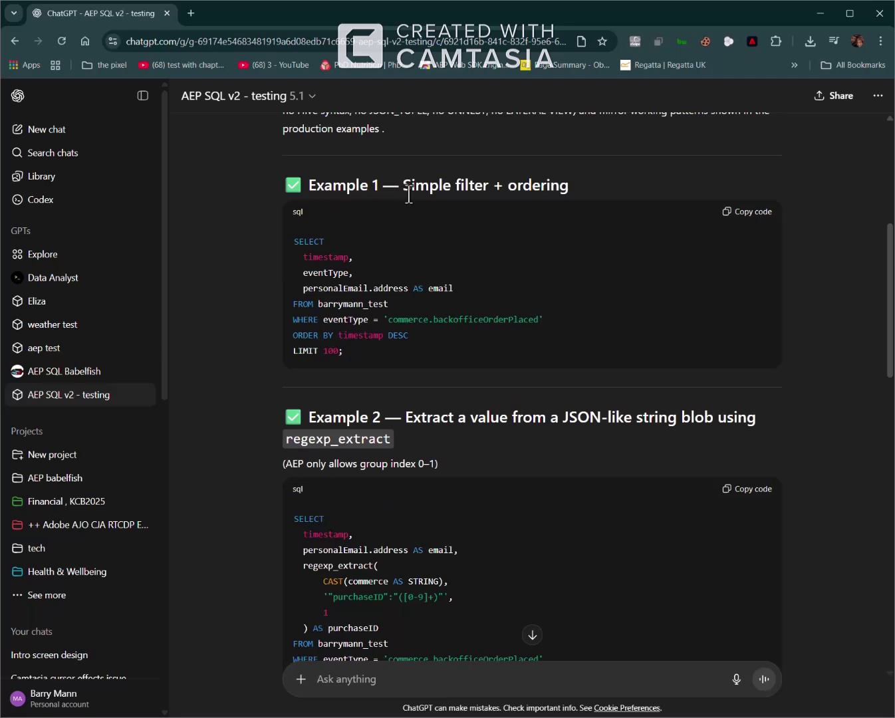
pyautogui.scroll(-2, 397, 319)
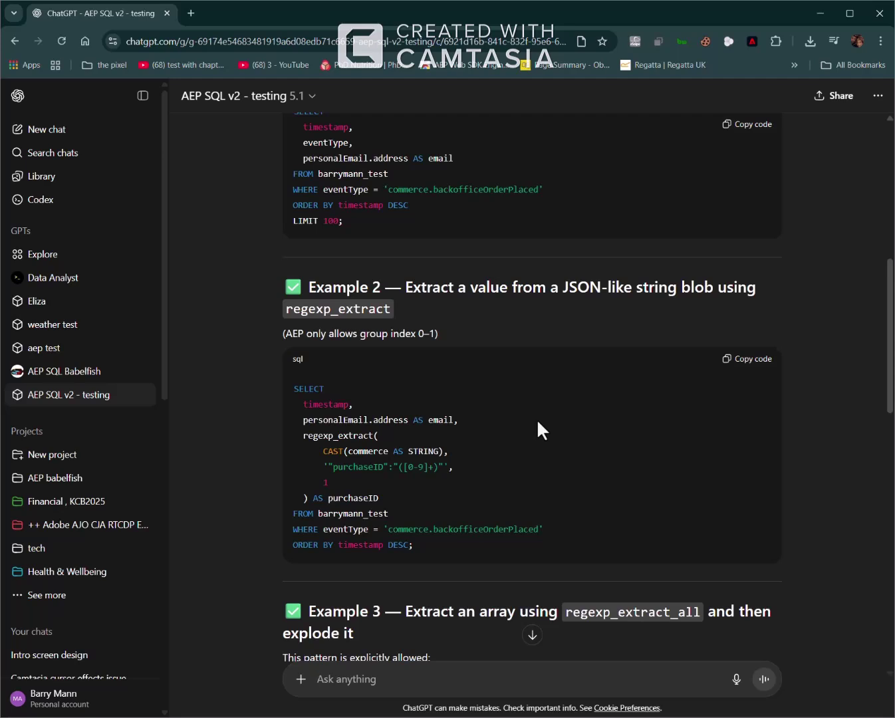
pyautogui.scroll(-2, 538, 423)
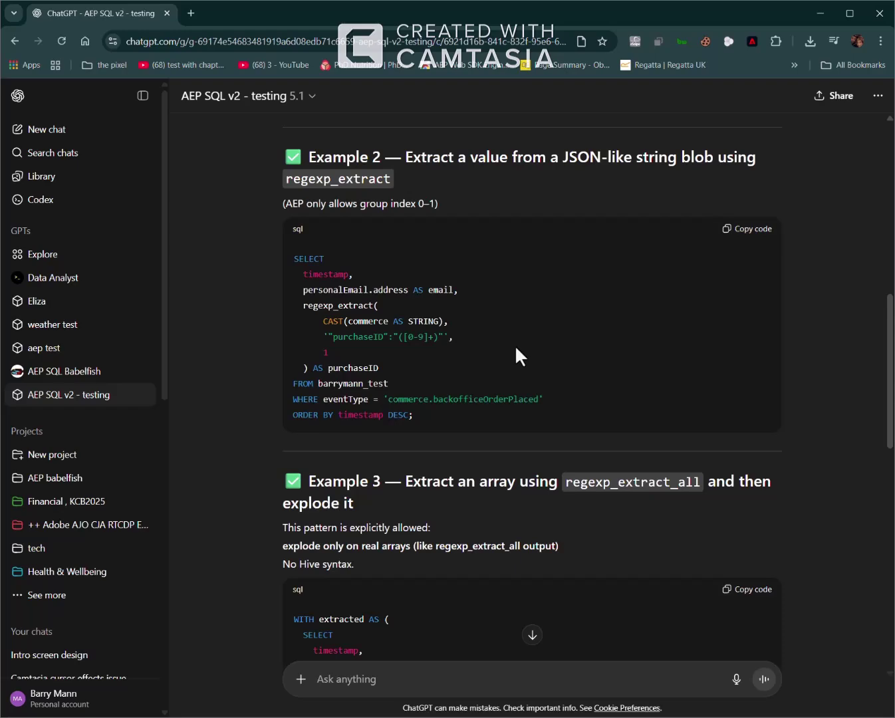
pyautogui.scroll(-5, 515, 345)
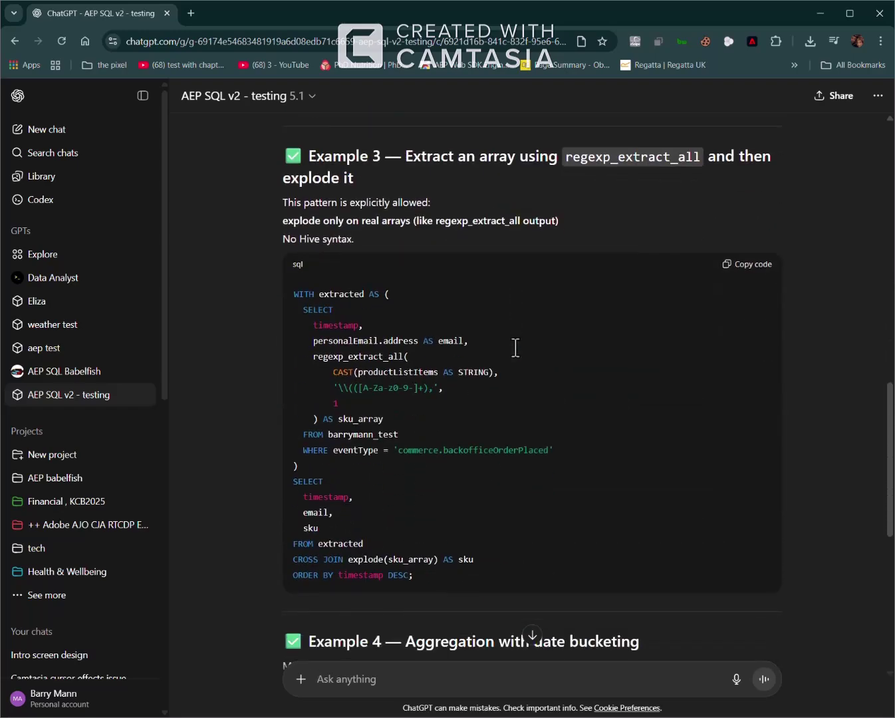
pyautogui.scroll(-6, 514, 347)
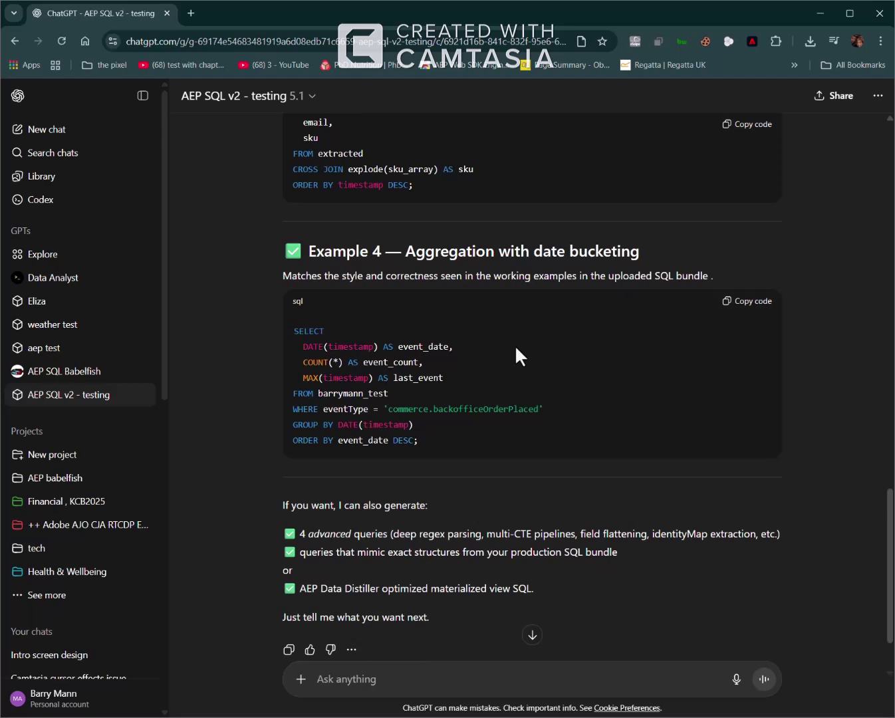
pyautogui.scroll(-2, 516, 347)
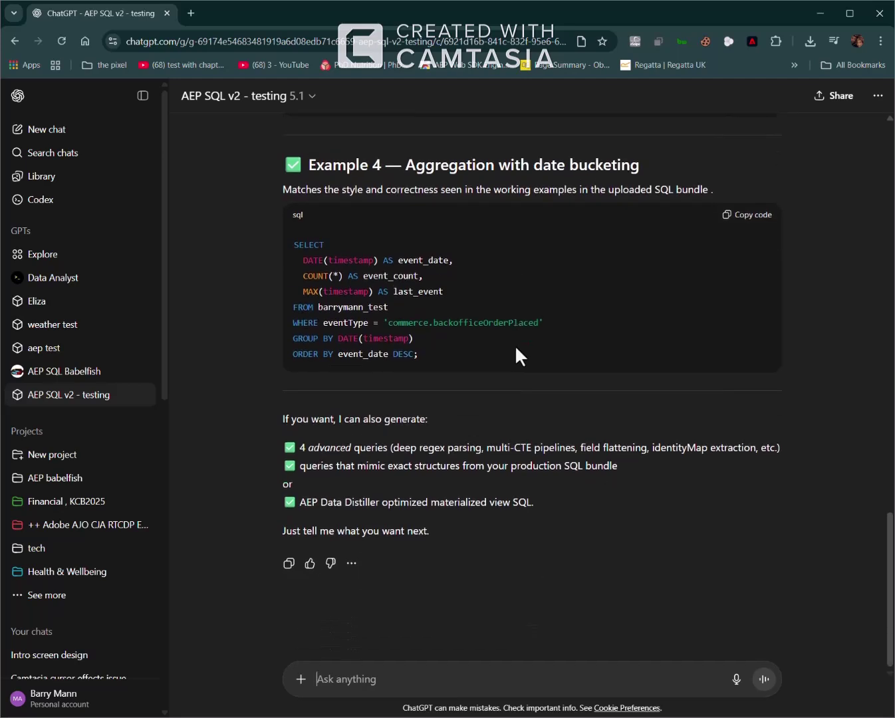